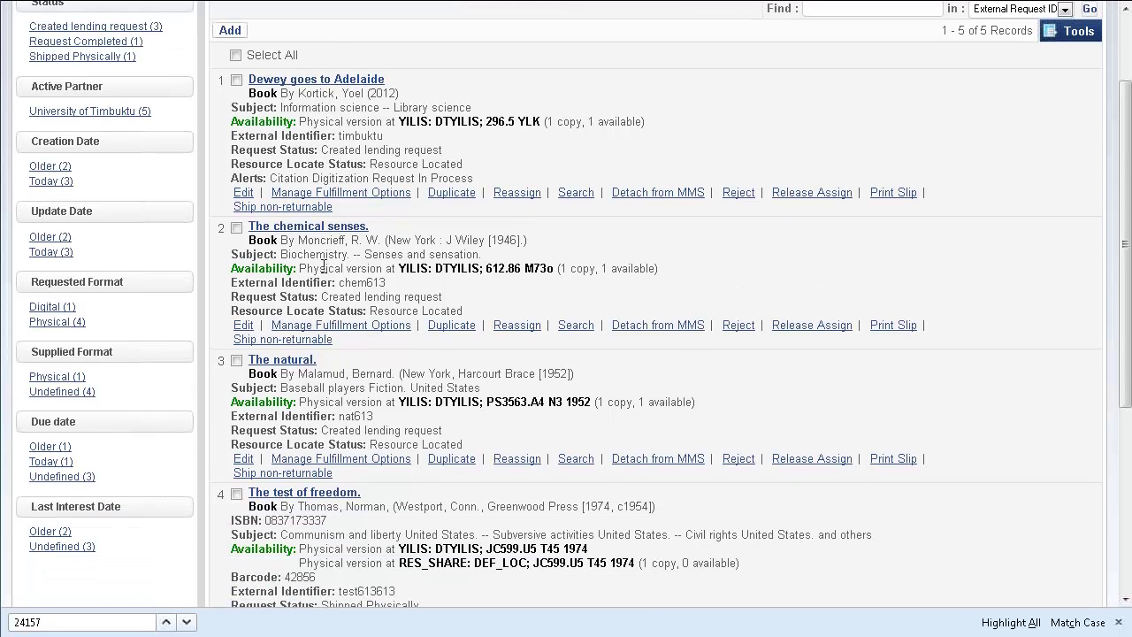
Check the external identifiers of the lending requests for The chemical senses and The natural.
drag(340, 283, 387, 283)
click(386, 283)
drag(340, 416, 379, 417)
click(356, 389)
scroll(355, 386, up, 3)
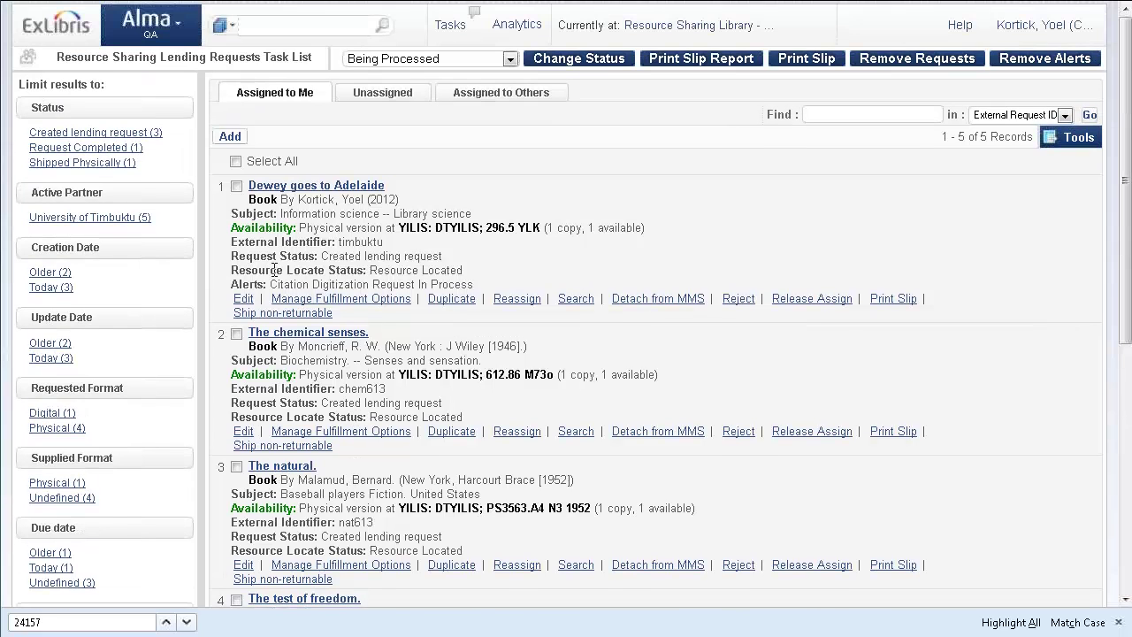
Open the resource sharing Shipping Items page and set the shipping cost to 2 USD and the due date to 18/06/2014.
click(173, 25)
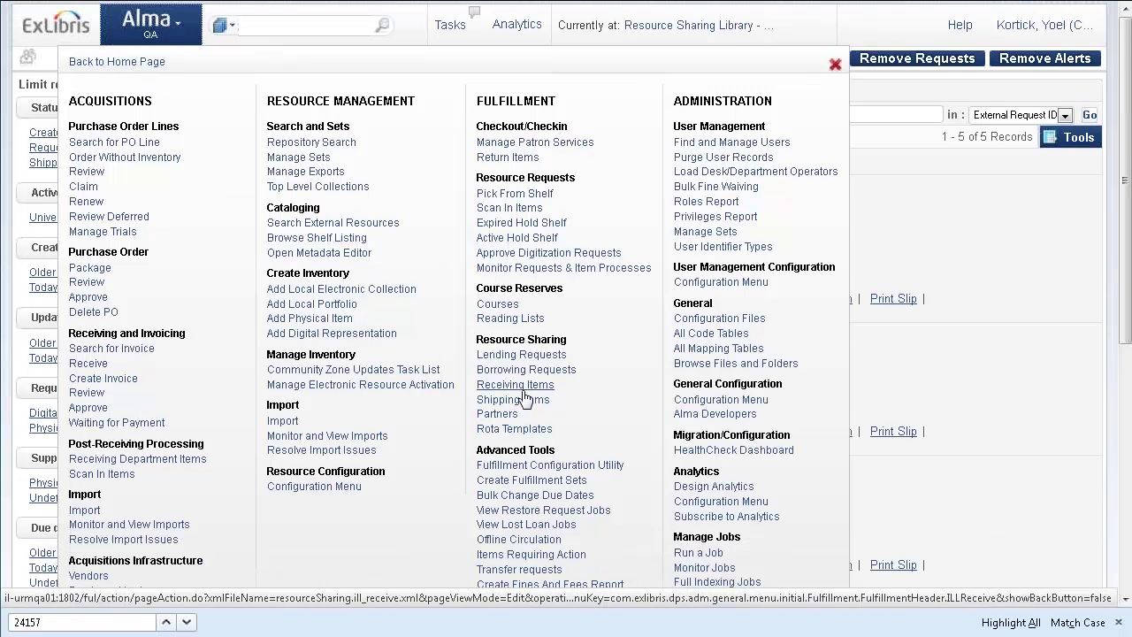
click(571, 399)
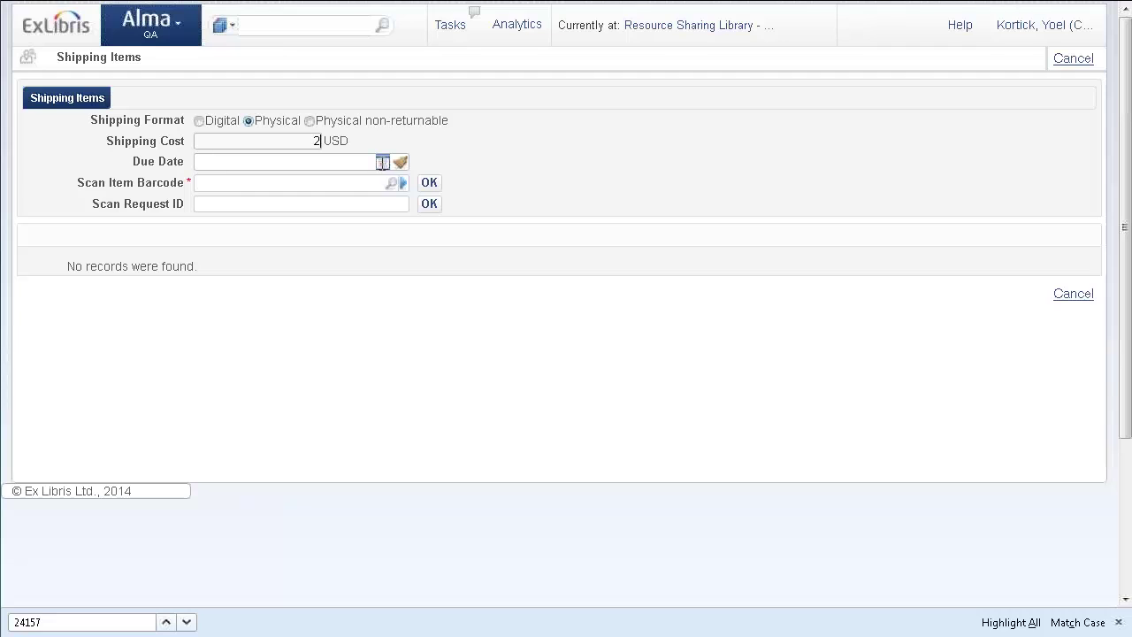
click(382, 162)
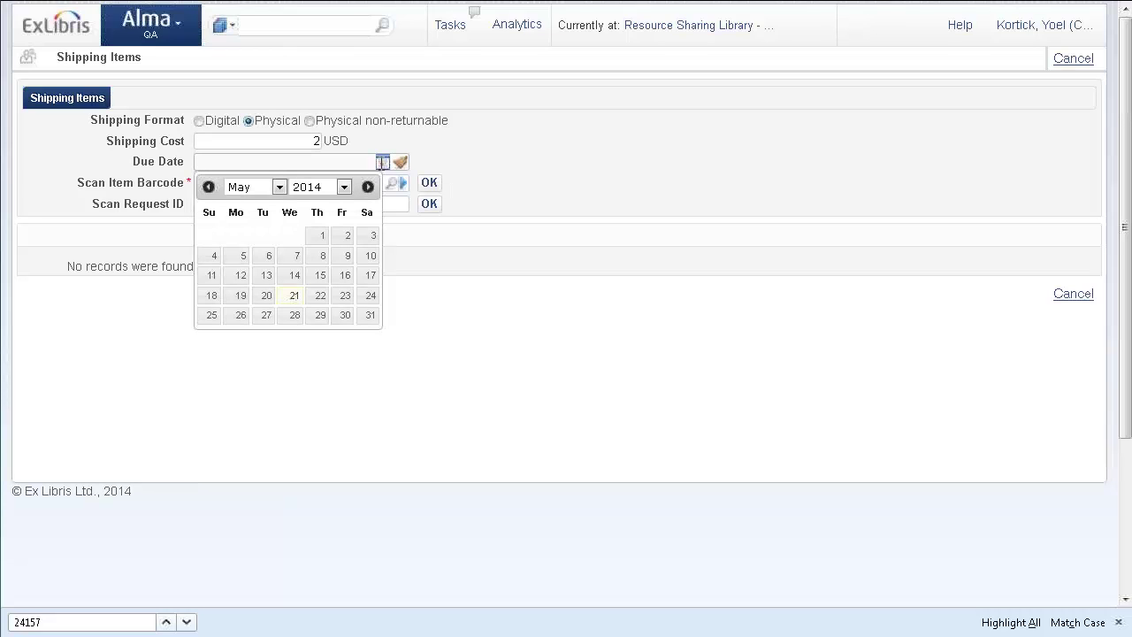
click(278, 186)
click(239, 274)
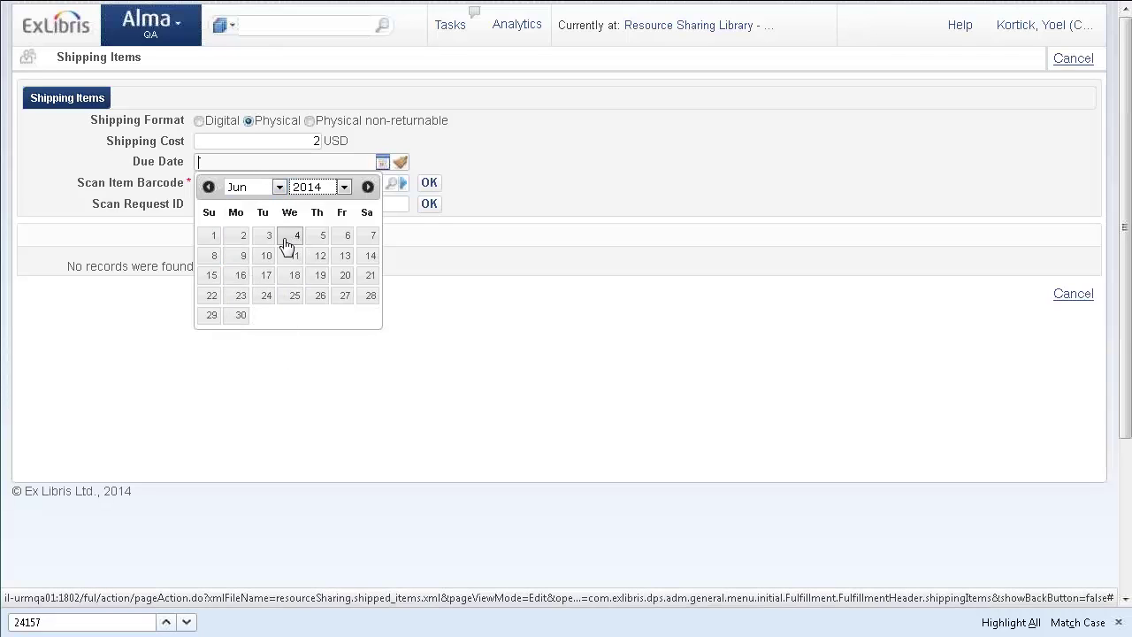
click(295, 276)
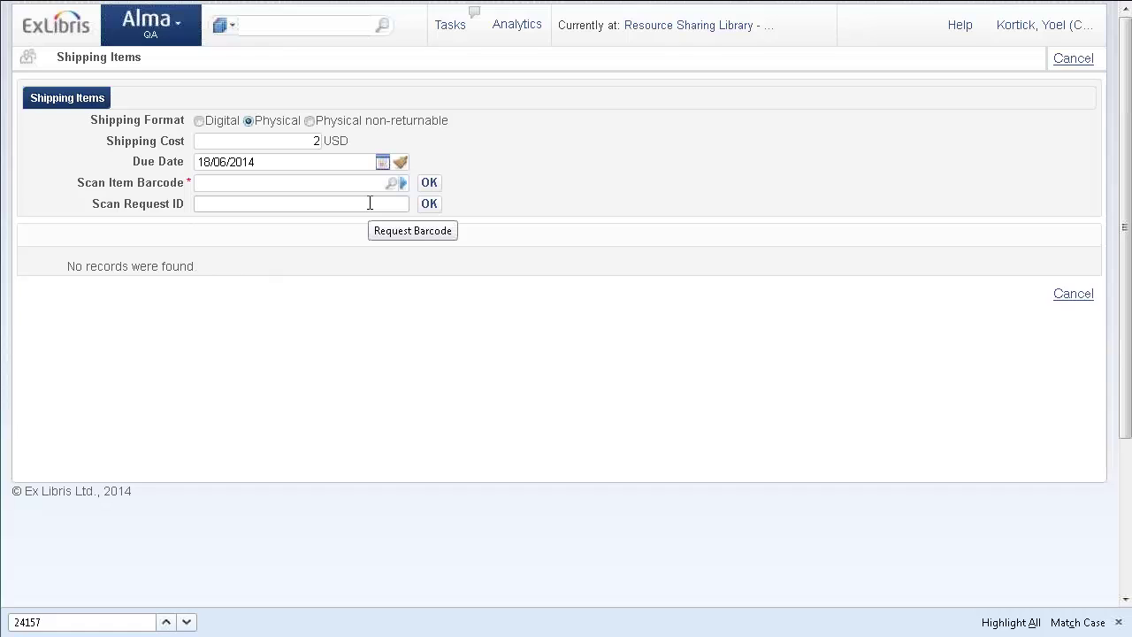
Search the physical items for "chemical senses" and select the book The chemical senses as the item to ship.
click(201, 205)
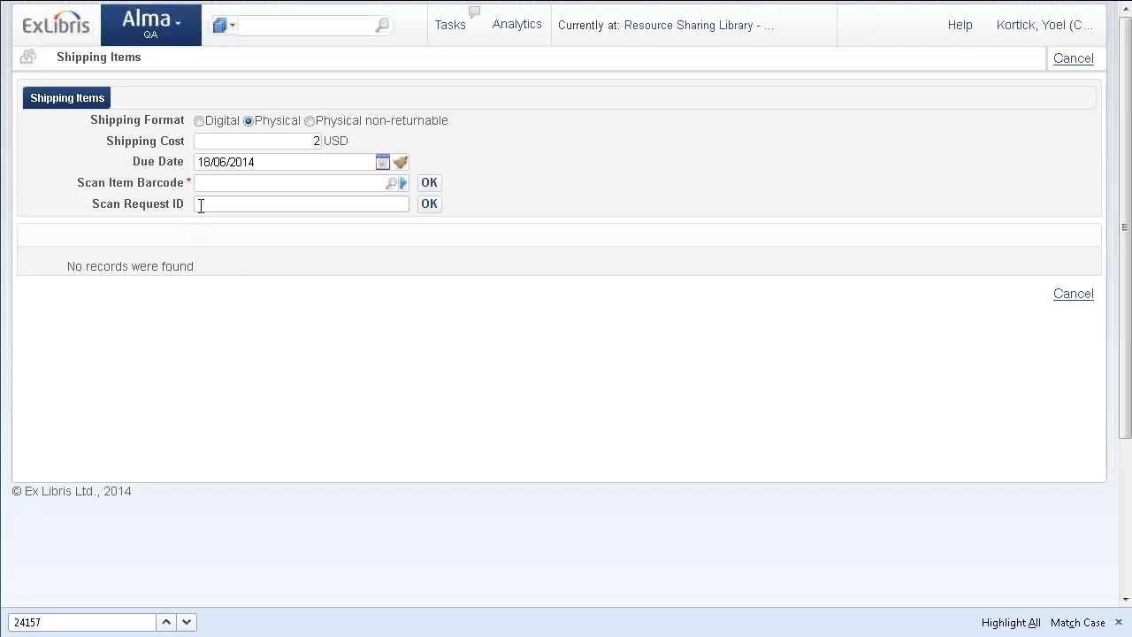
click(402, 184)
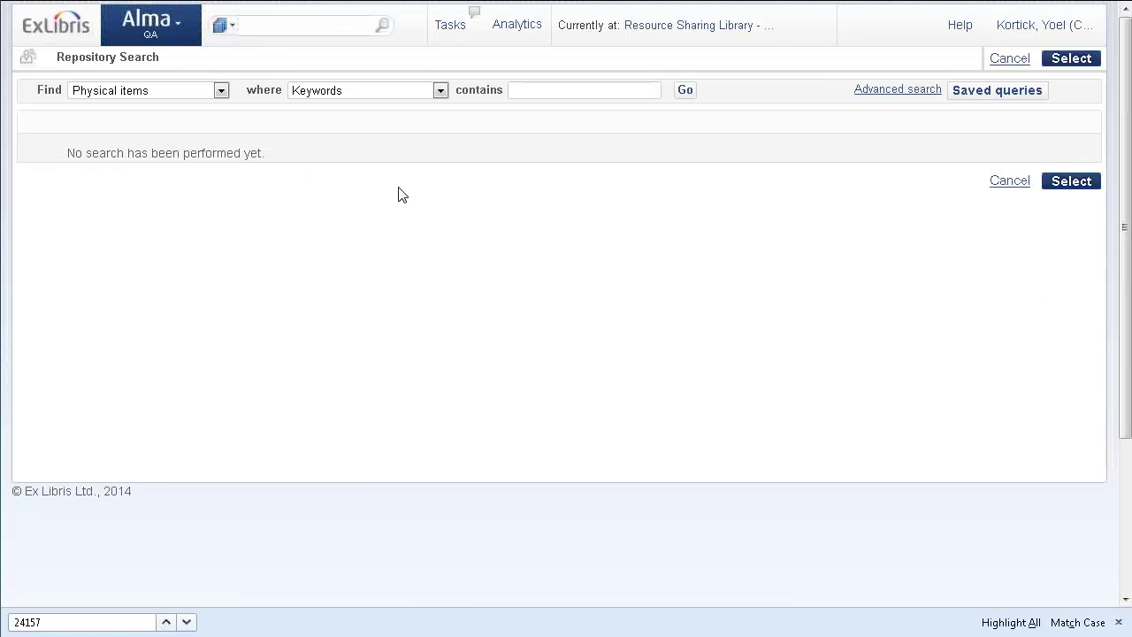
click(553, 90)
text(chem,)
text(cal senses)
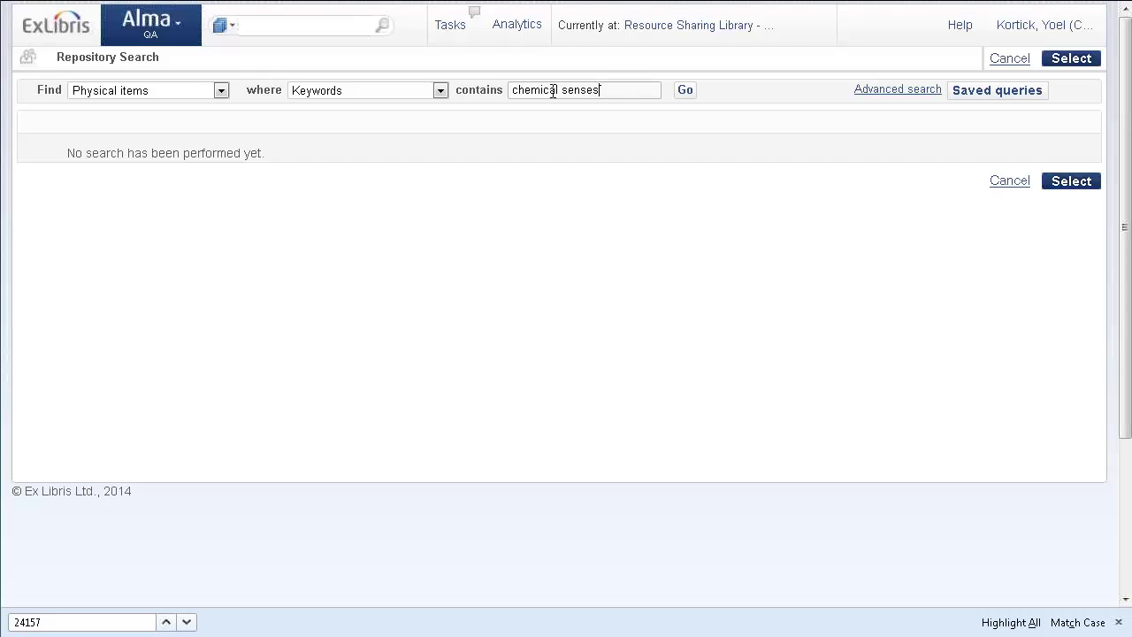
click(686, 92)
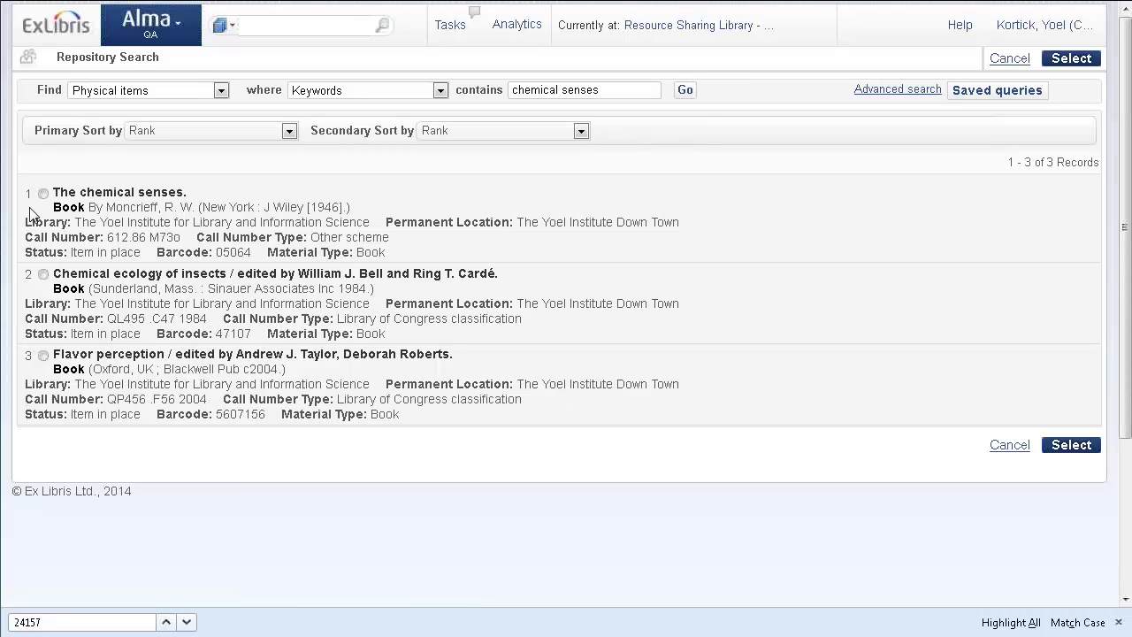
click(42, 194)
click(1070, 445)
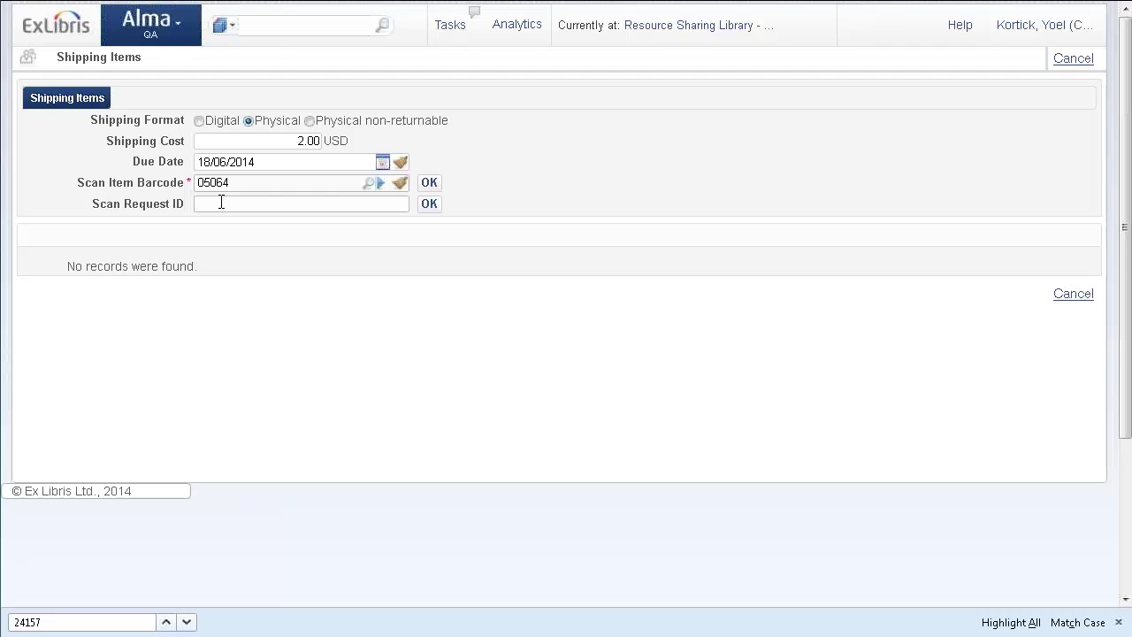
Submit The chemical senses for shipping, first by barcode alone and then with the request ID chem613.
click(430, 187)
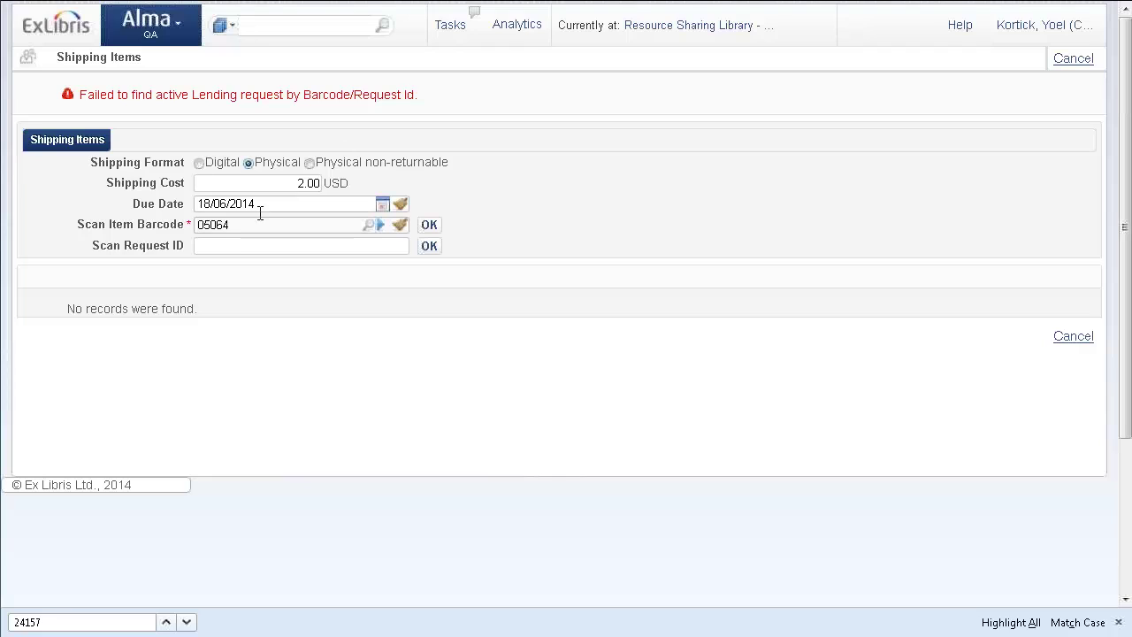
click(226, 248)
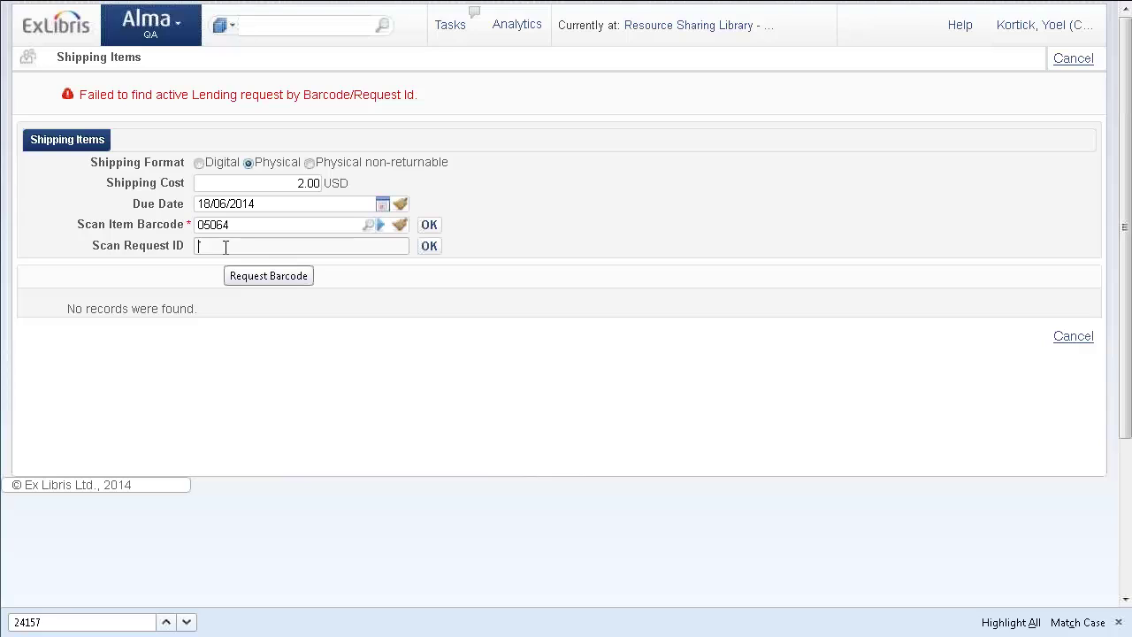
text(ch)
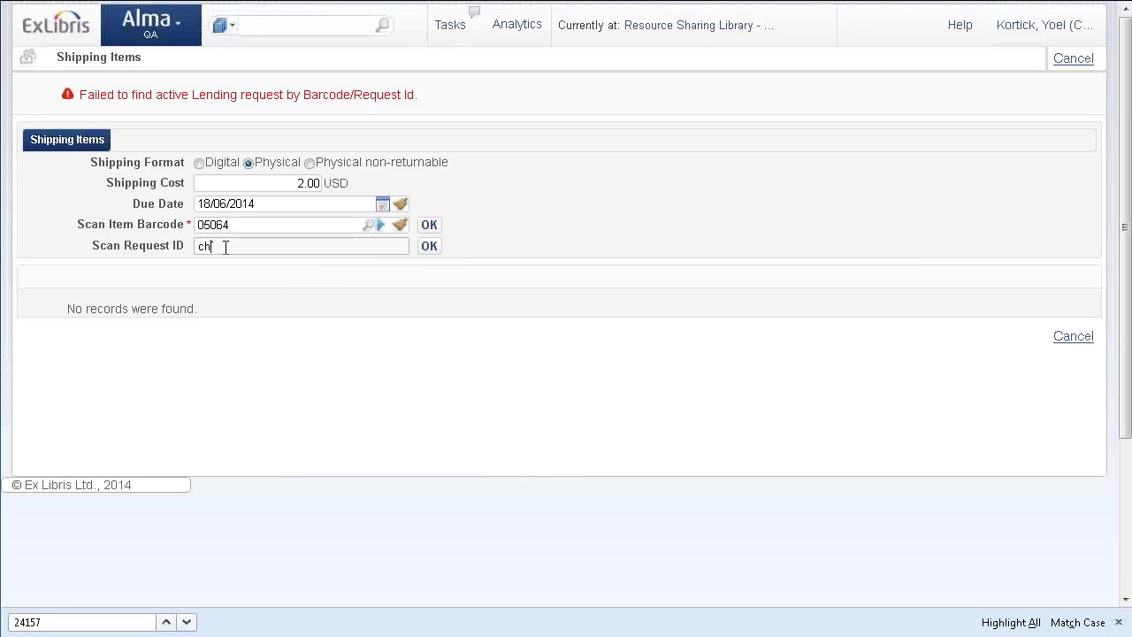
text(em613)
click(429, 246)
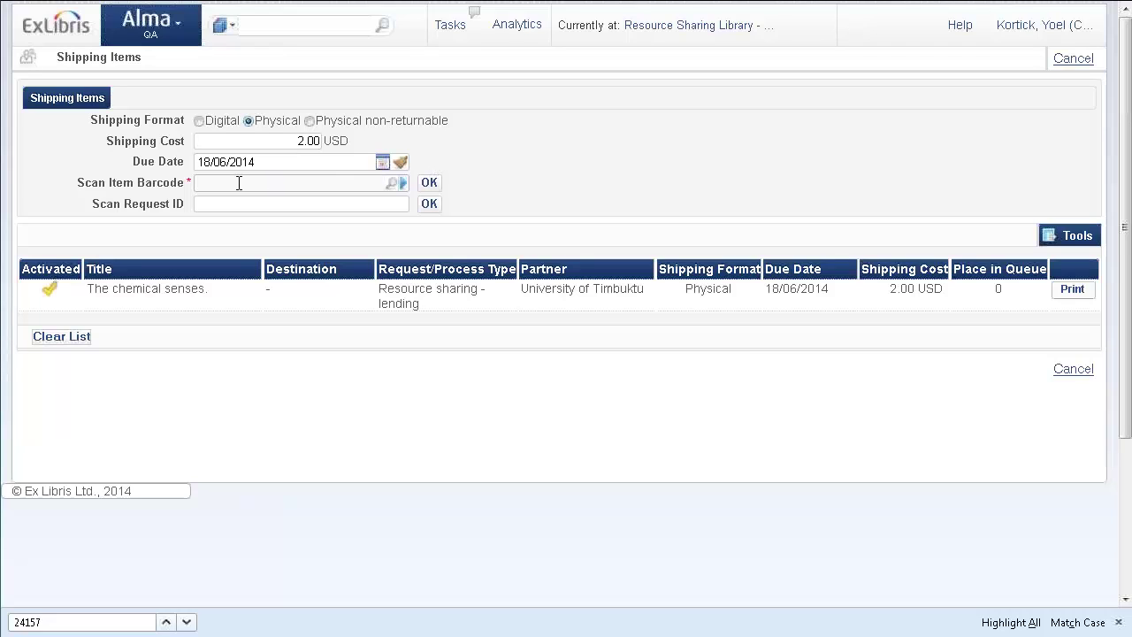
Select the item The natural through a search for "the natural" and ship it with the request ID nat613.
click(404, 186)
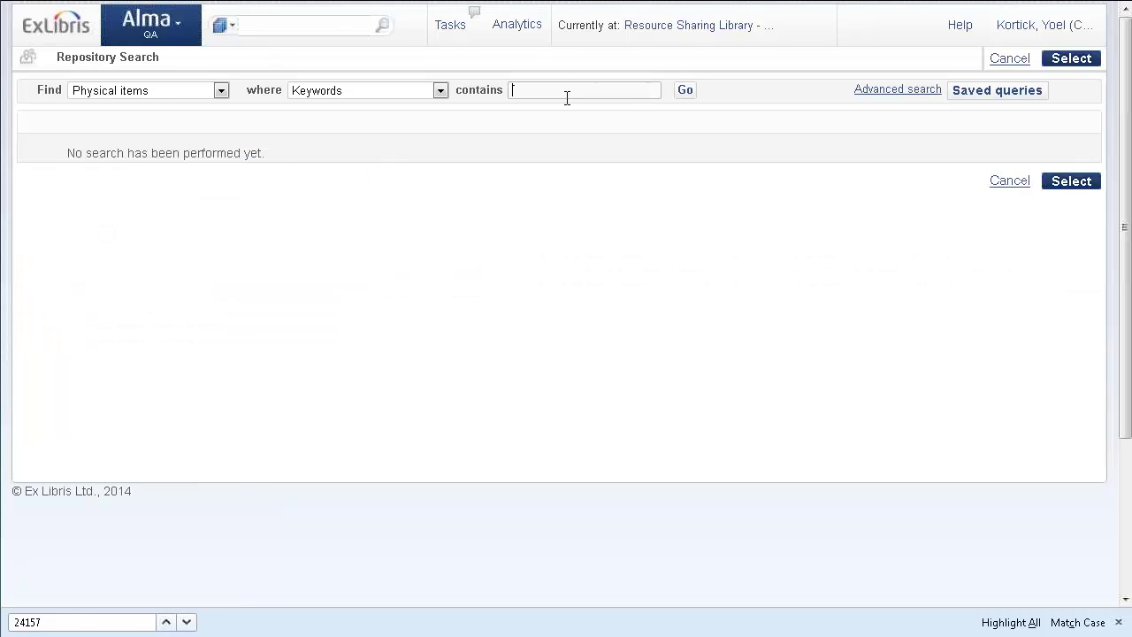
text(the natural)
click(686, 92)
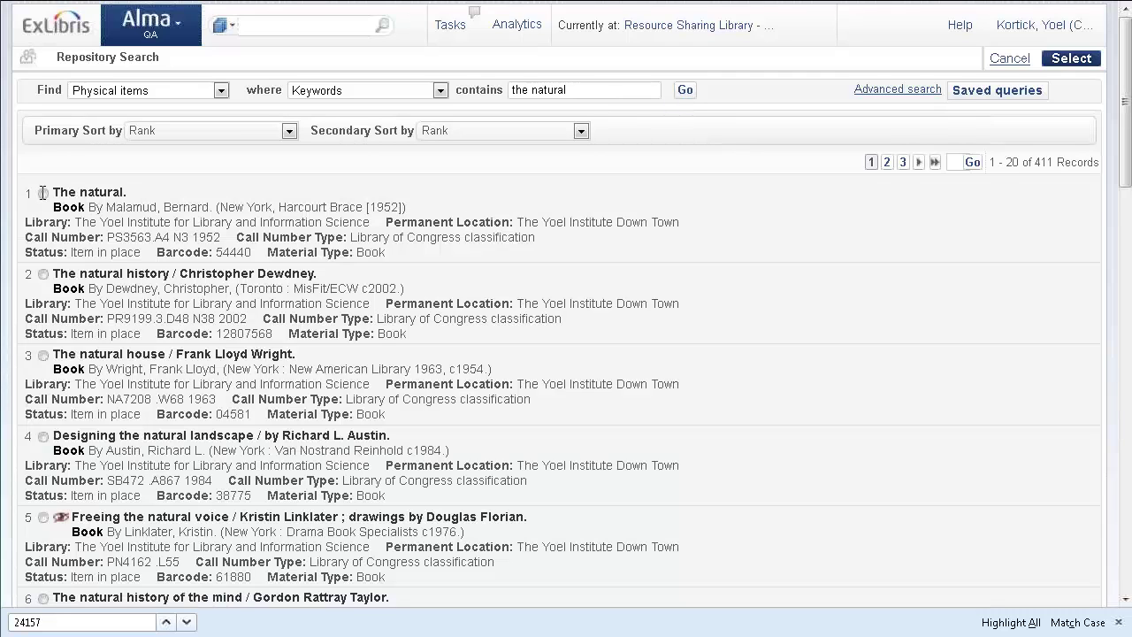
click(42, 193)
click(1083, 60)
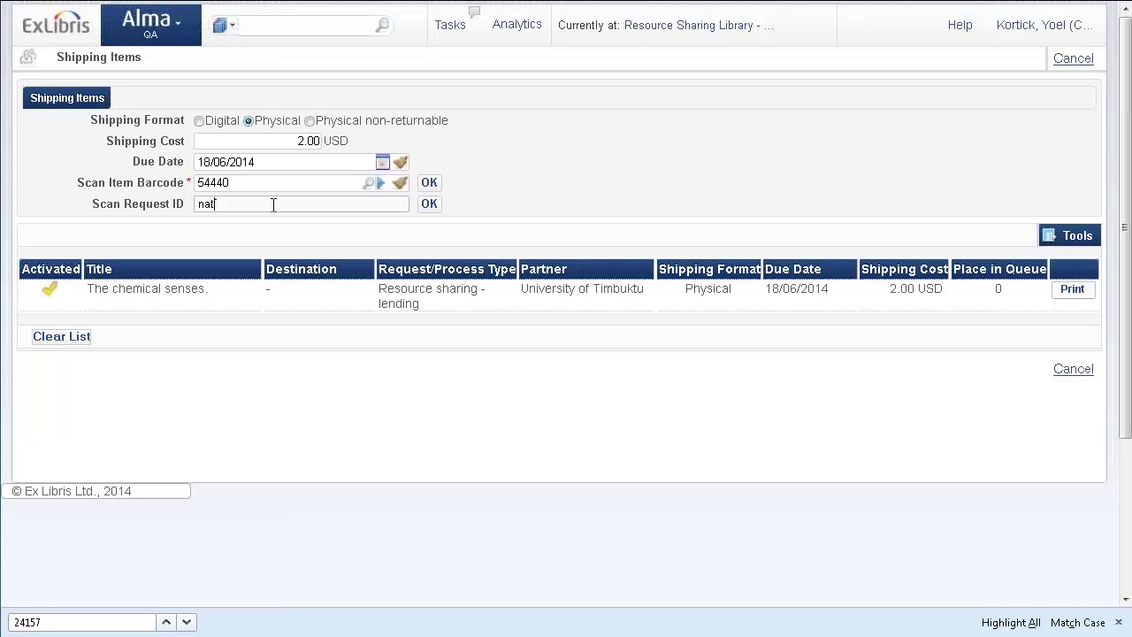
click(429, 206)
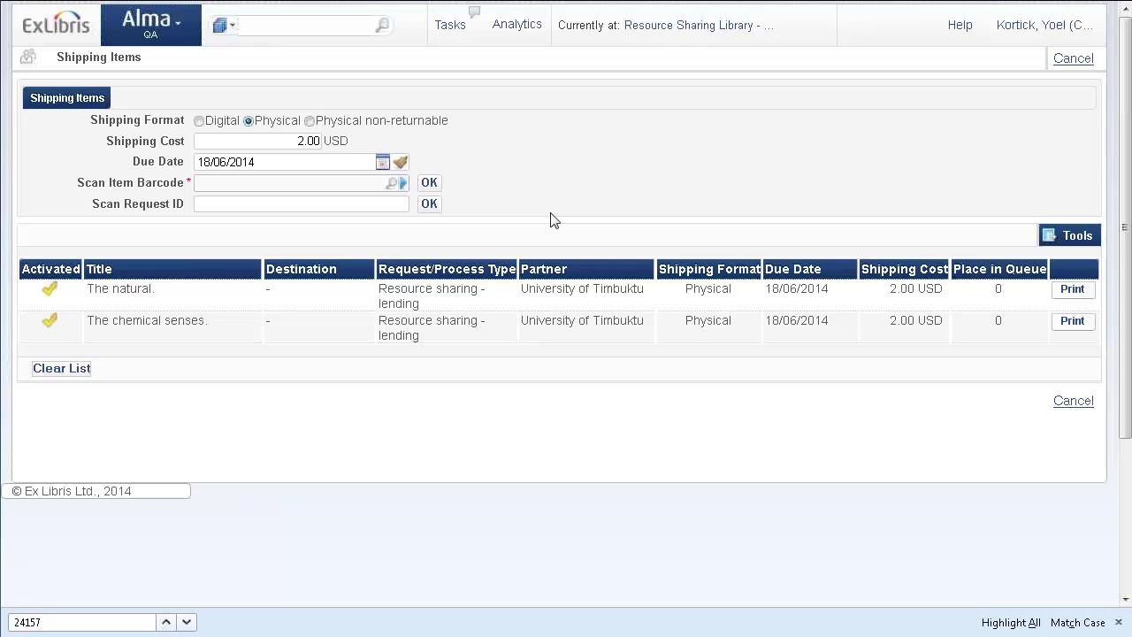